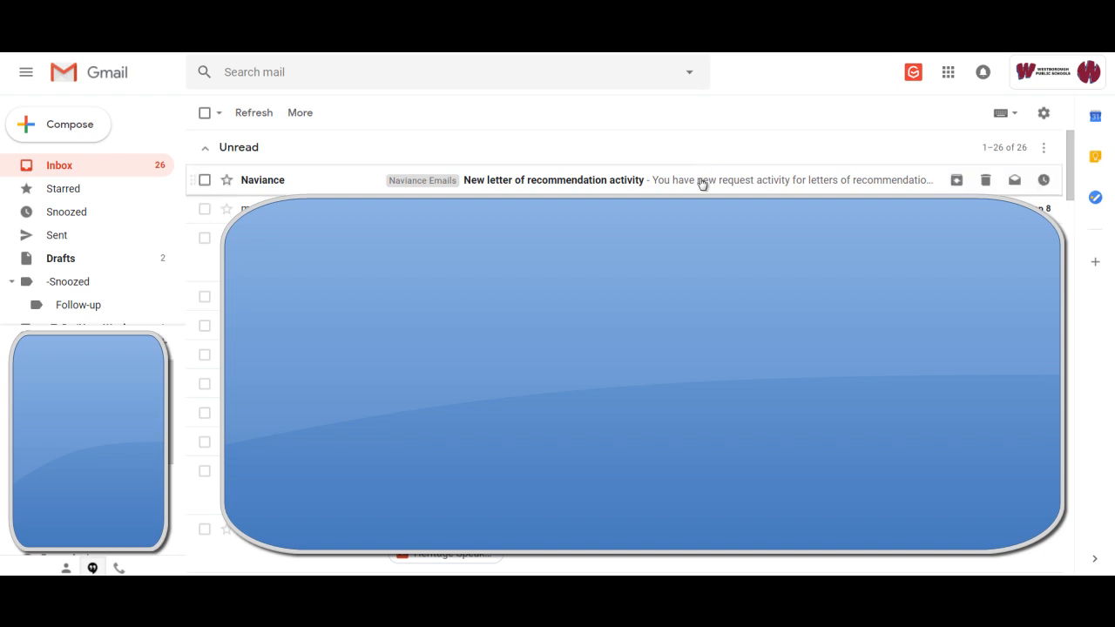
# Step: Open the Naviance email about new recommendation activity, follow its link, and sign in to Naviance with the account password
pyautogui.click(703, 182)
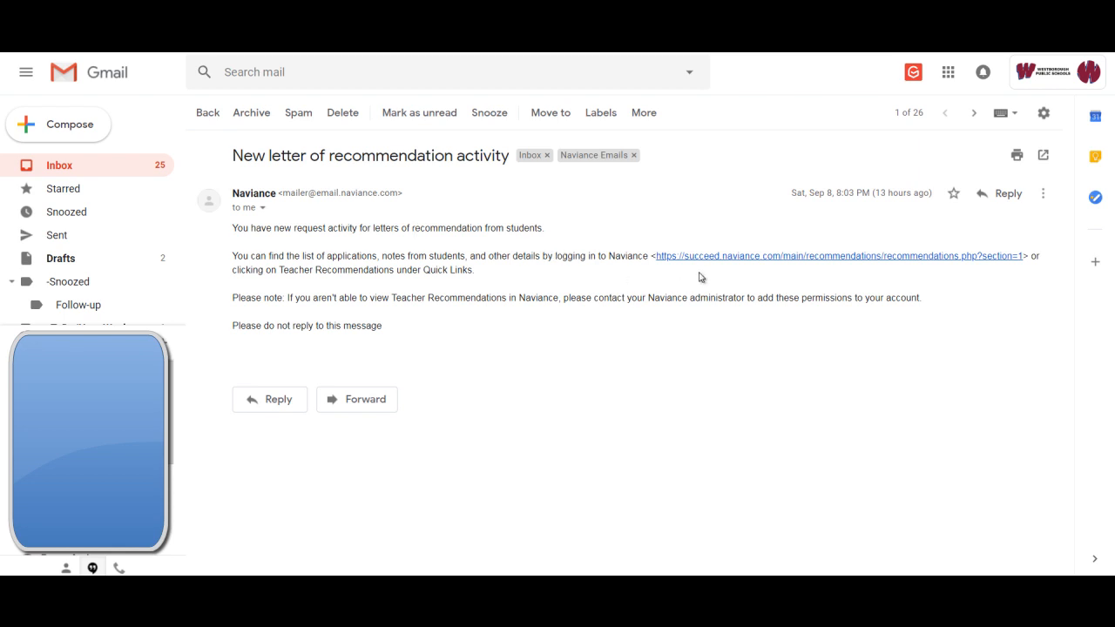
pyautogui.click(751, 264)
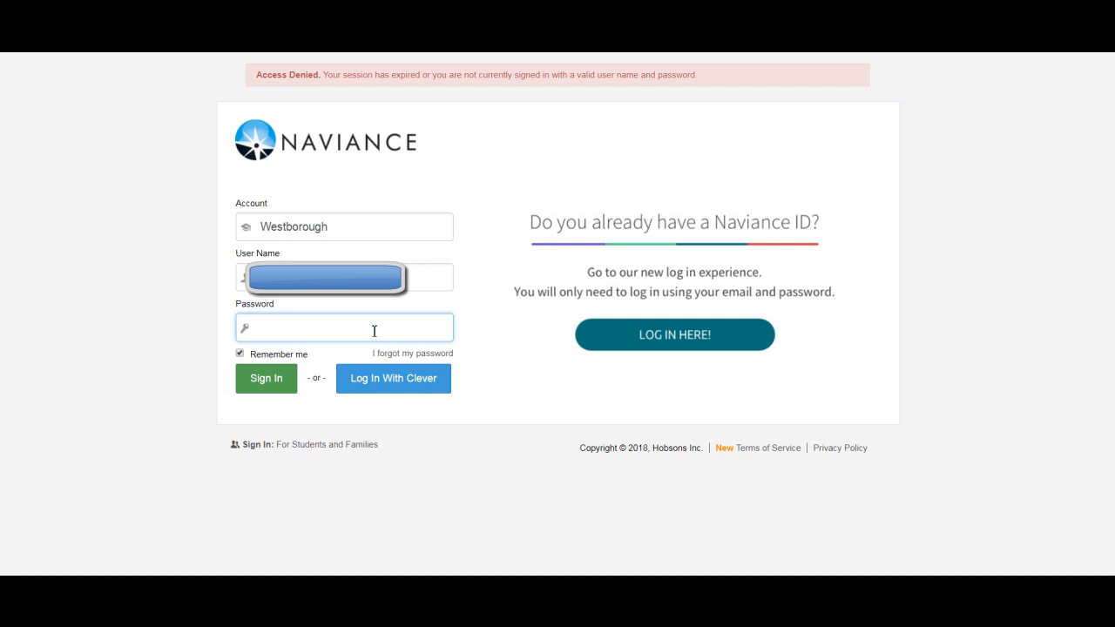
pyautogui.write('•••••••••')
pyautogui.click(271, 379)
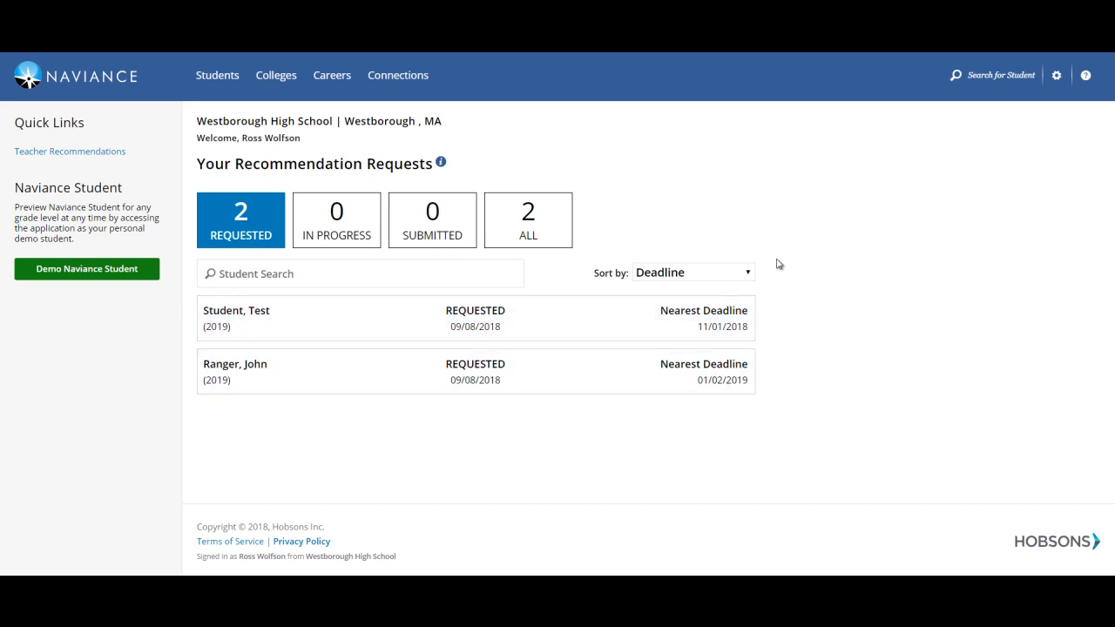
# Step: Check the sort options for the recommendation requests and open the test student's request
pyautogui.click(748, 274)
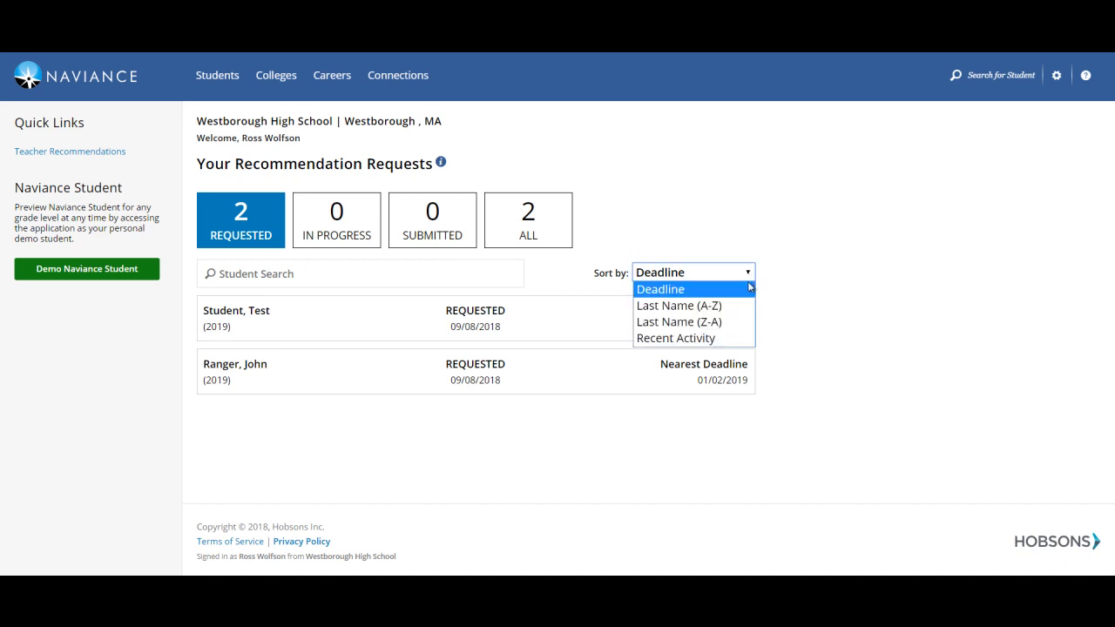
pyautogui.click(788, 294)
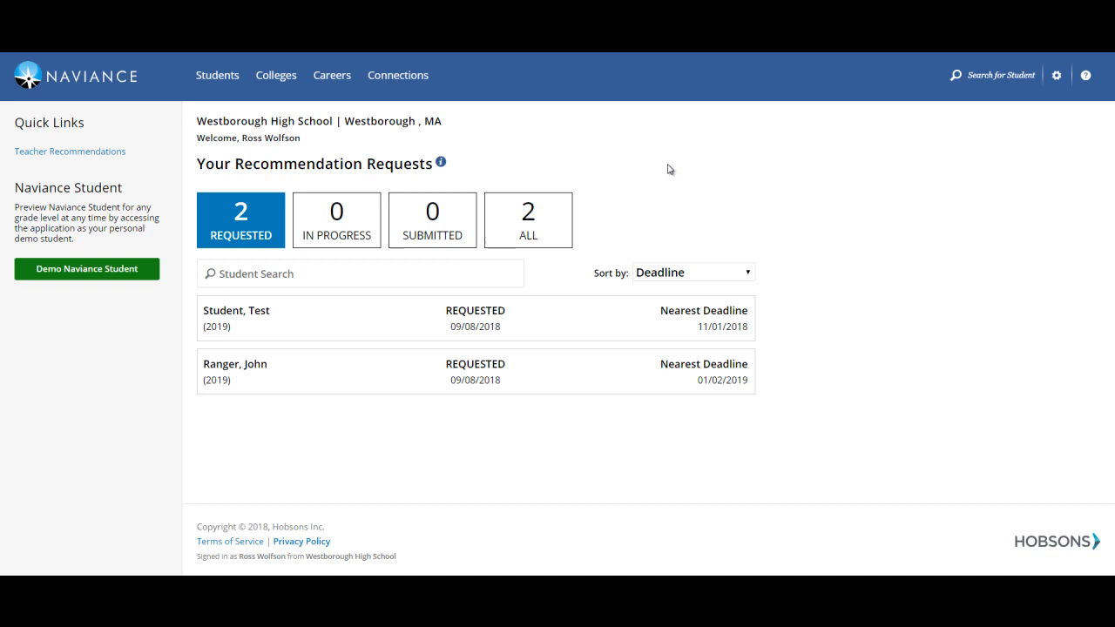
pyautogui.click(331, 329)
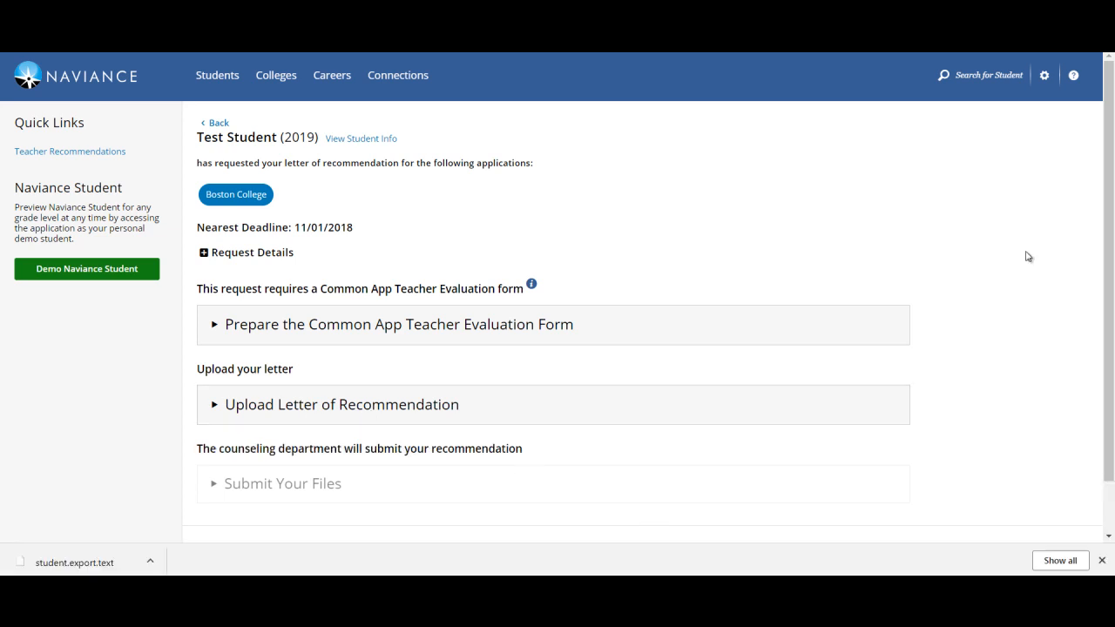
# Step: In the Common App Teacher Evaluation form, answer "Two years as his teacher." for acquaintance and "Thoughtful, hard worker, creative" for first words
pyautogui.click(406, 334)
pyautogui.scroll(-3, 406, 427)
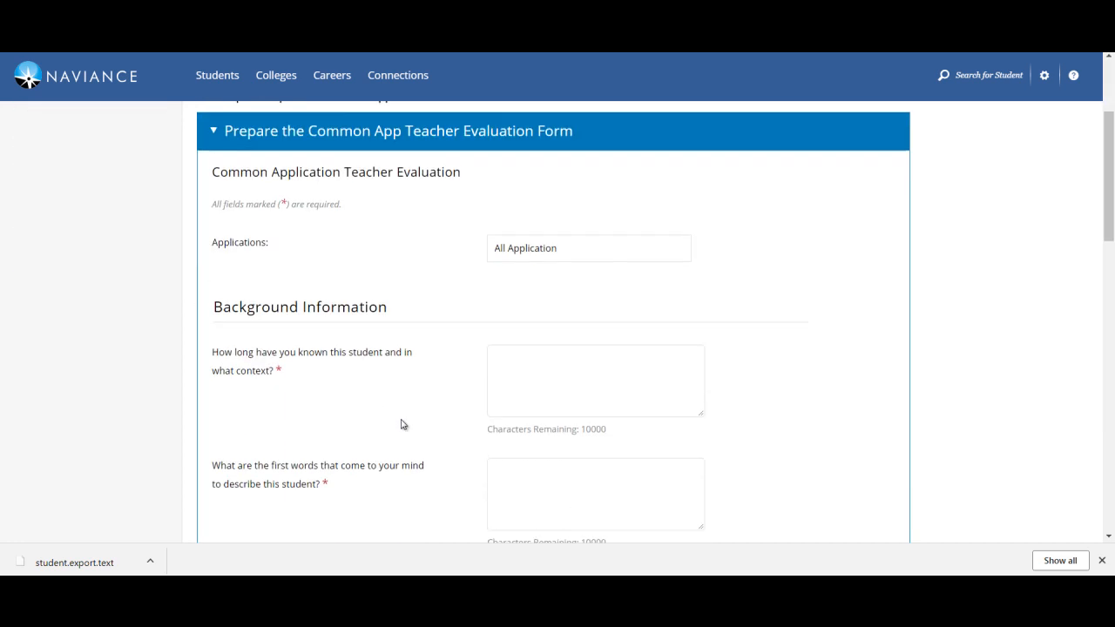
pyautogui.scroll(-1, 421, 392)
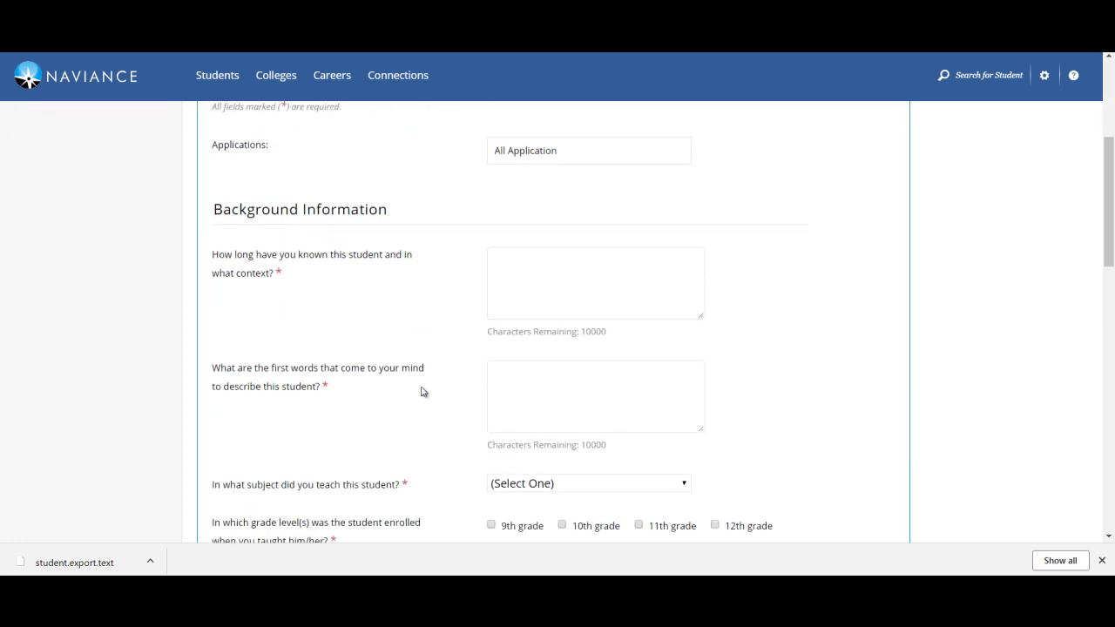
pyautogui.click(570, 269)
pyautogui.write('Two years as his teacher.')
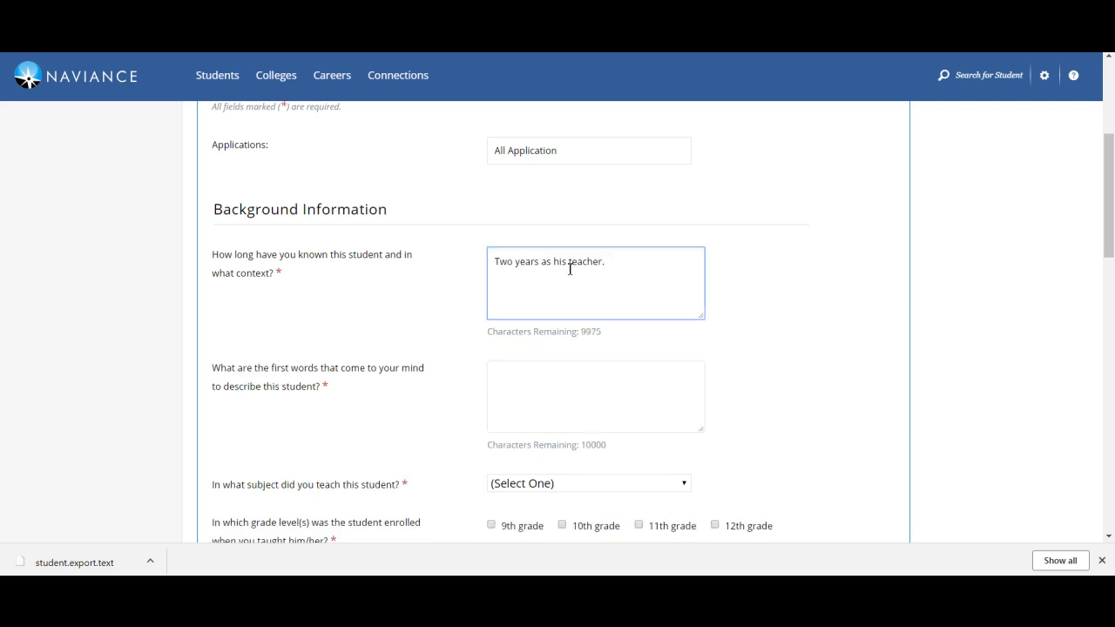
pyautogui.scroll(-1, 697, 318)
pyautogui.click(596, 312)
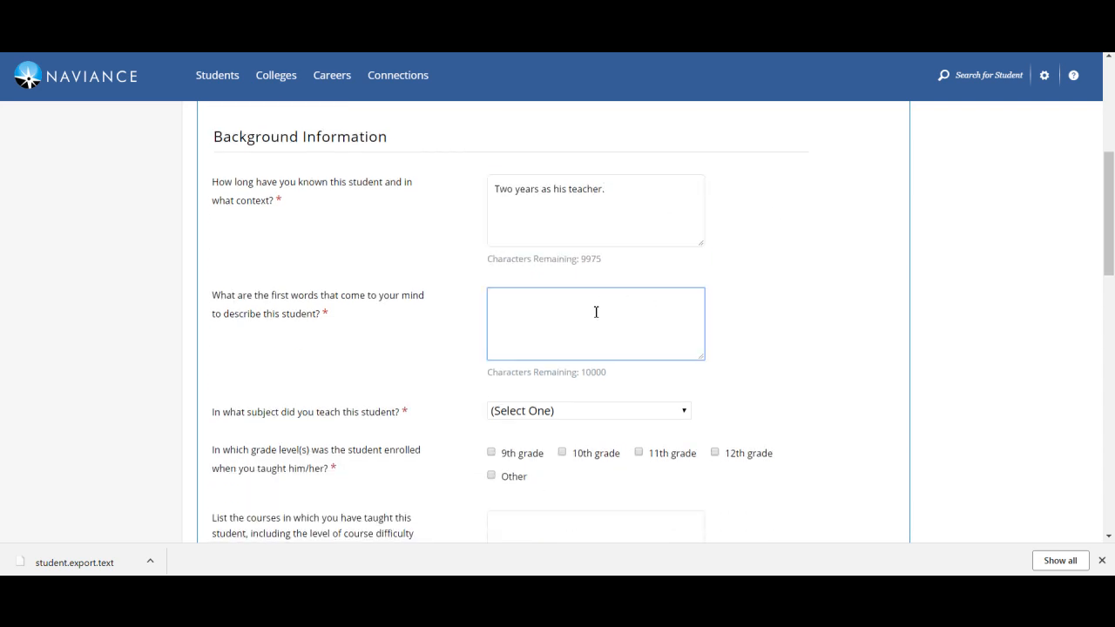
pyautogui.write('Thoughtful, hard worker, creative')
pyautogui.click(715, 325)
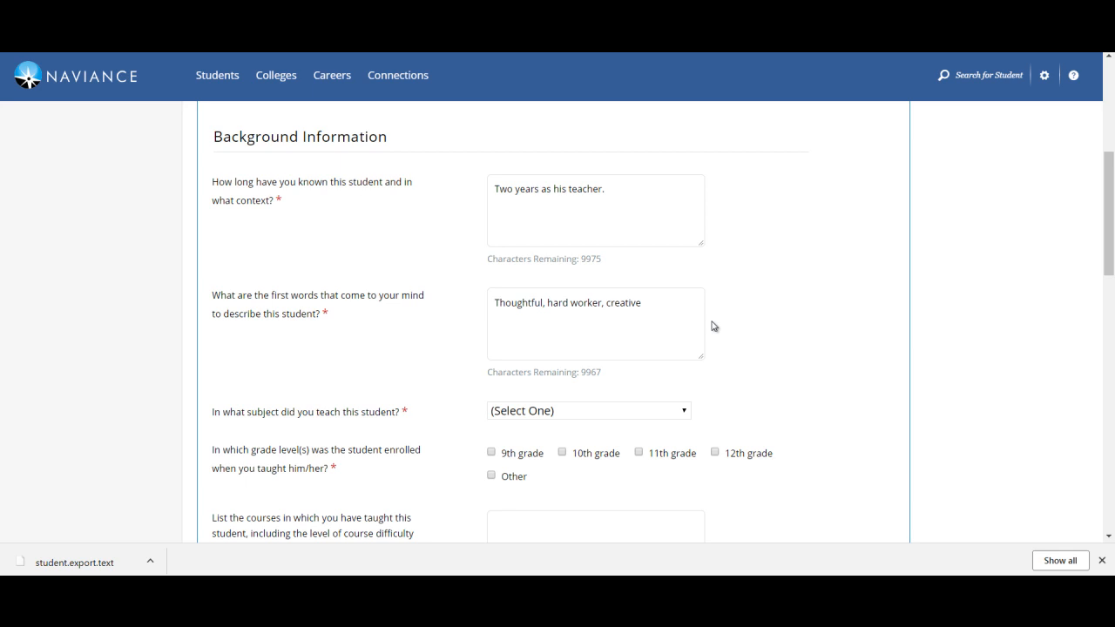
# Step: Set the subject taught to English, the grade level to 11th grade, and the courses taught to "English 11 L4"
pyautogui.click(685, 415)
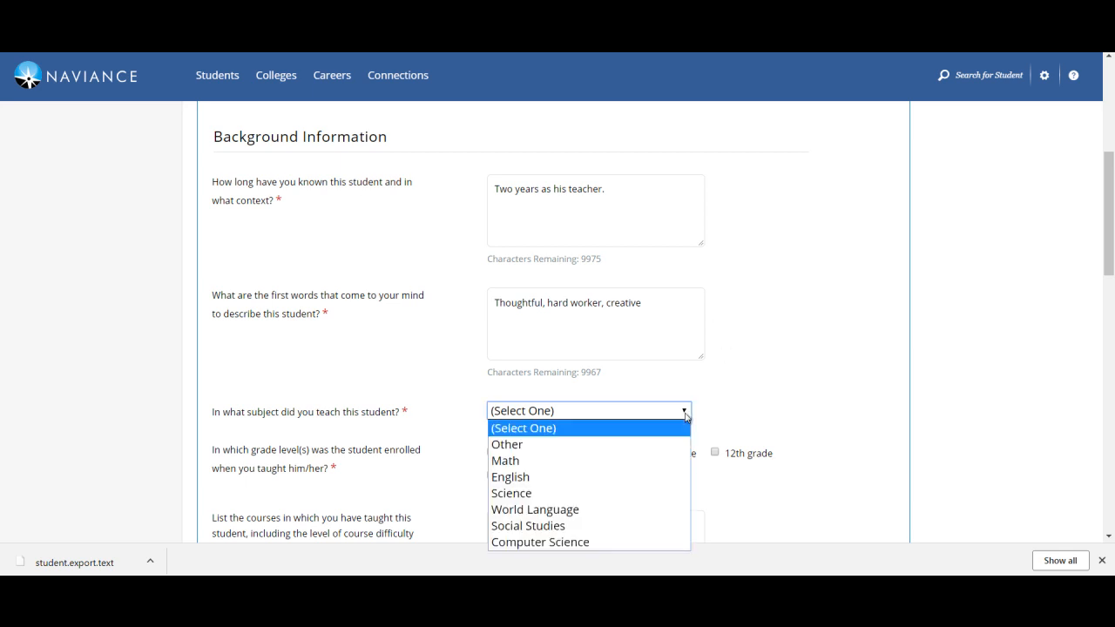
pyautogui.click(630, 478)
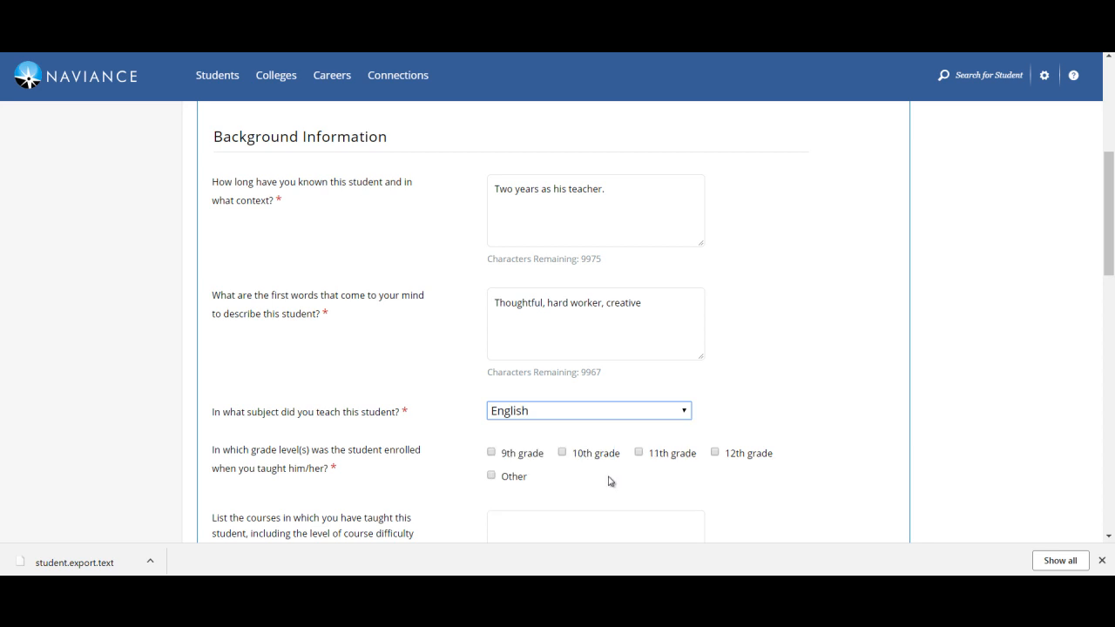
pyautogui.click(639, 452)
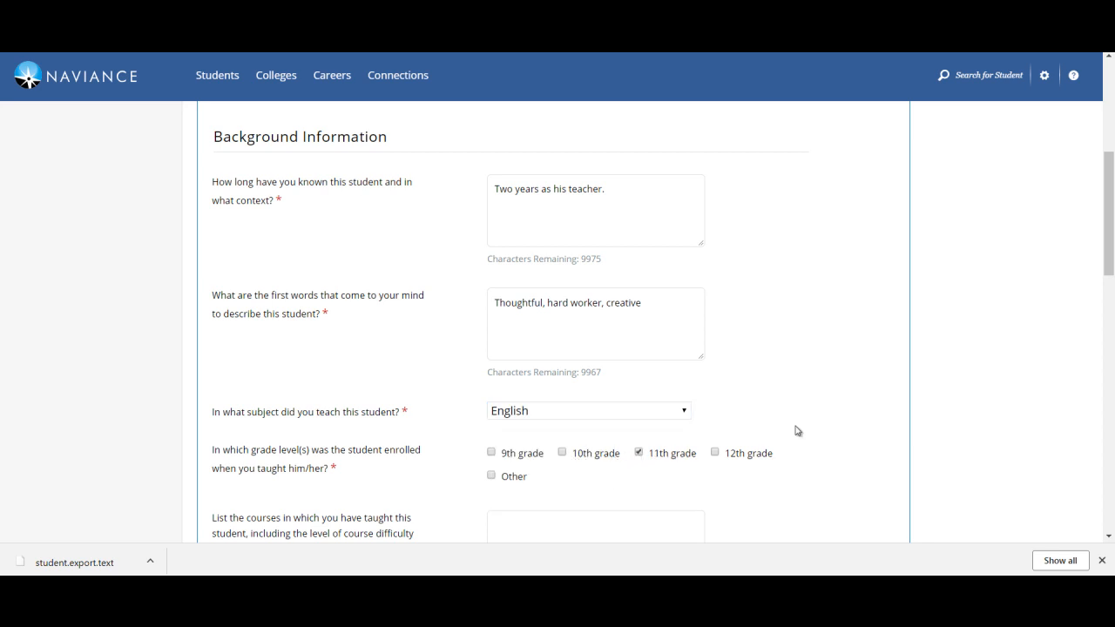
pyautogui.scroll(-2, 796, 432)
pyautogui.scroll(-1, 796, 429)
pyautogui.click(594, 315)
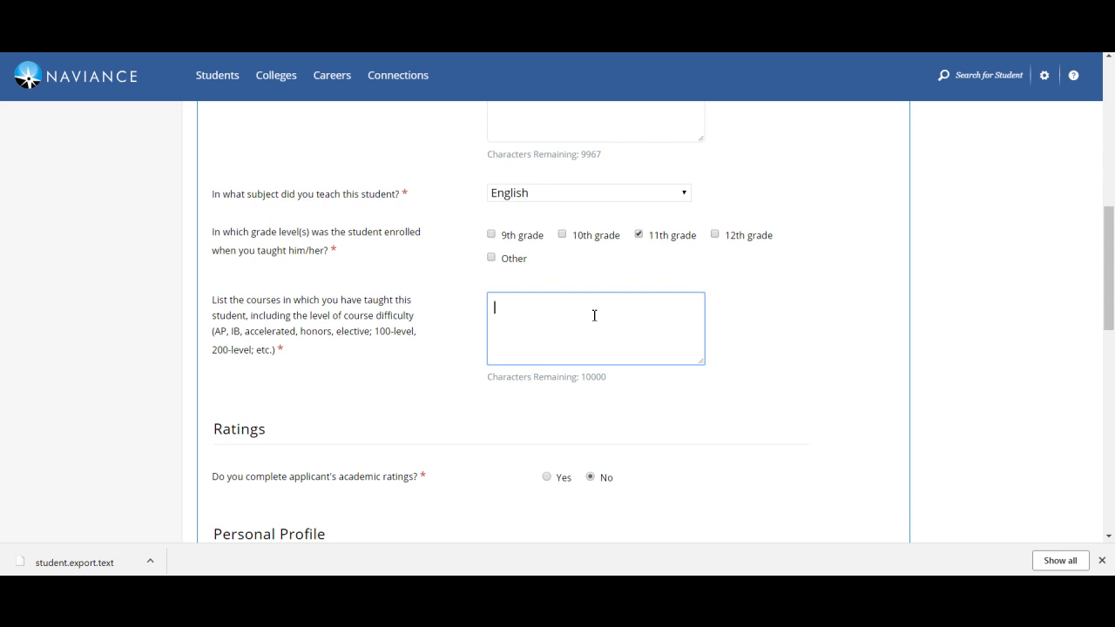
pyautogui.write('English 11 L4')
pyautogui.click(835, 353)
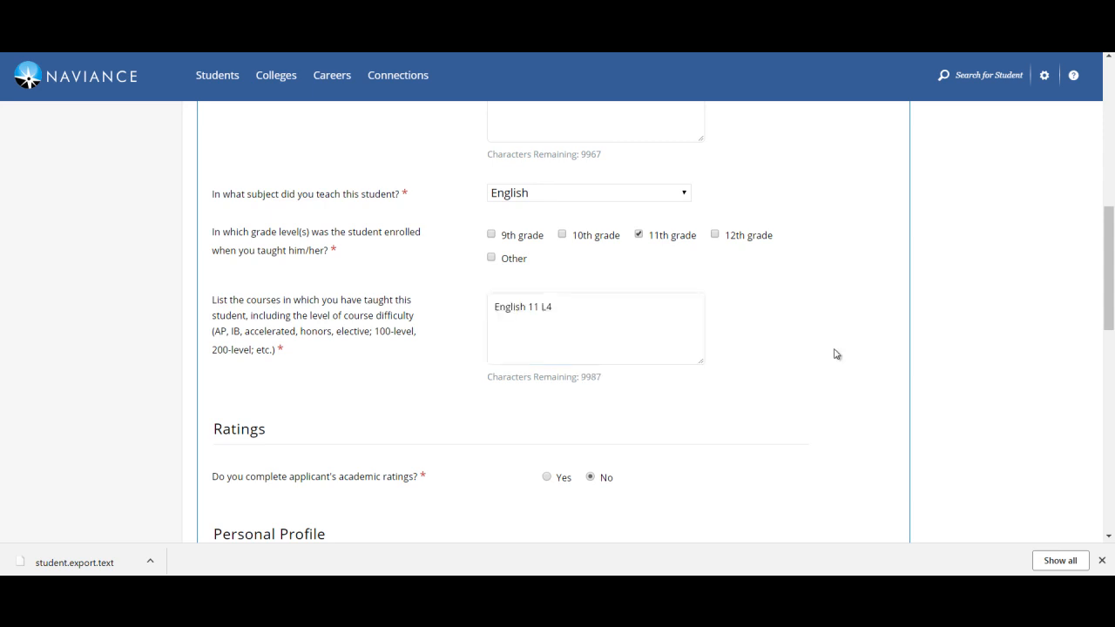
# Step: Enable the applicant's academic ratings to view the rating grid, and set the ratings question back to No
pyautogui.scroll(-3, 835, 354)
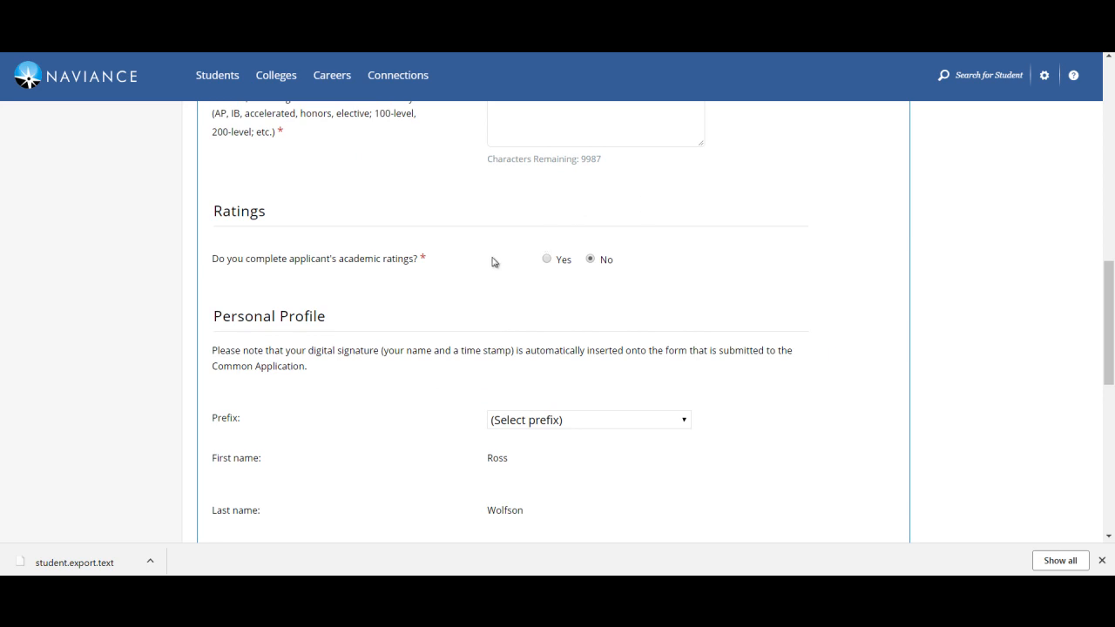
pyautogui.click(547, 260)
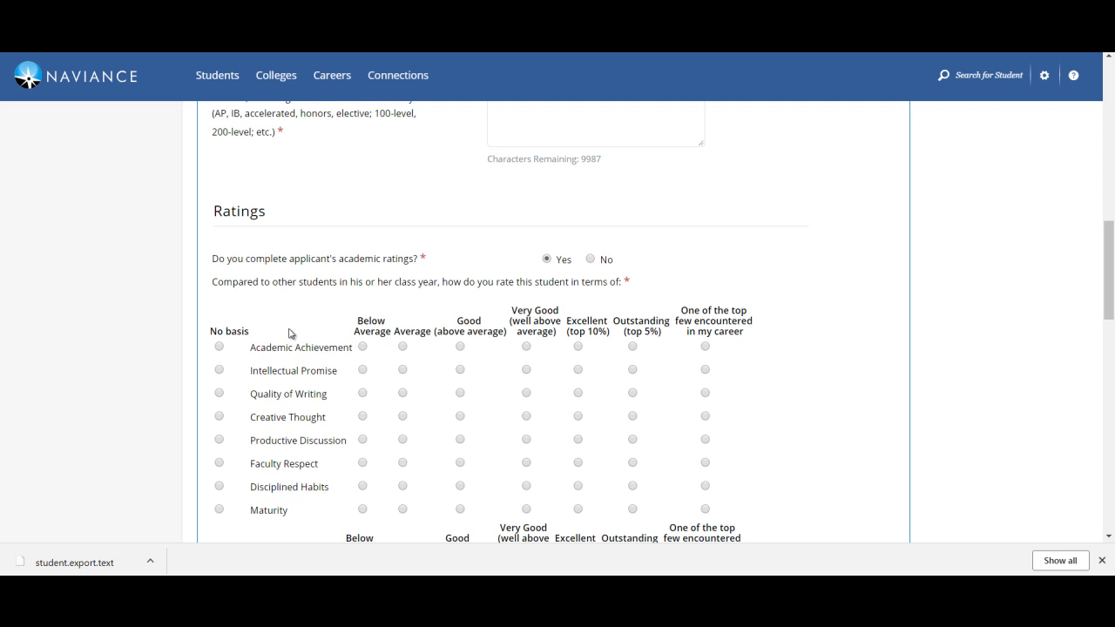
pyautogui.click(591, 260)
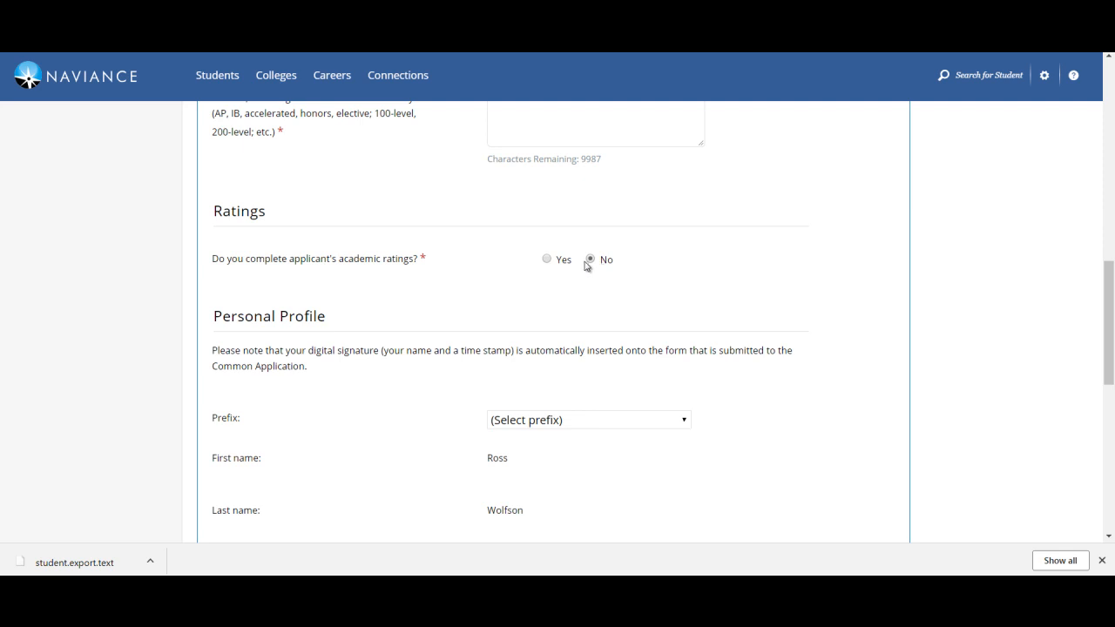
# Step: Complete the personal profile with prefix Mr., title Teacher and the phone number, and save the evaluation form
pyautogui.scroll(-3, 343, 373)
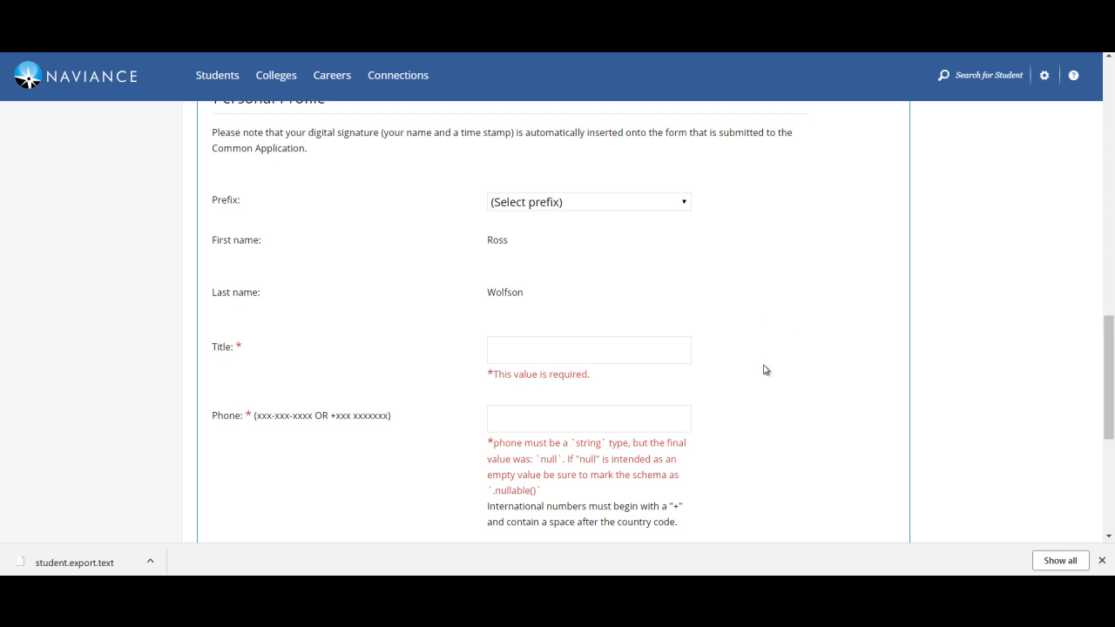
pyautogui.click(689, 207)
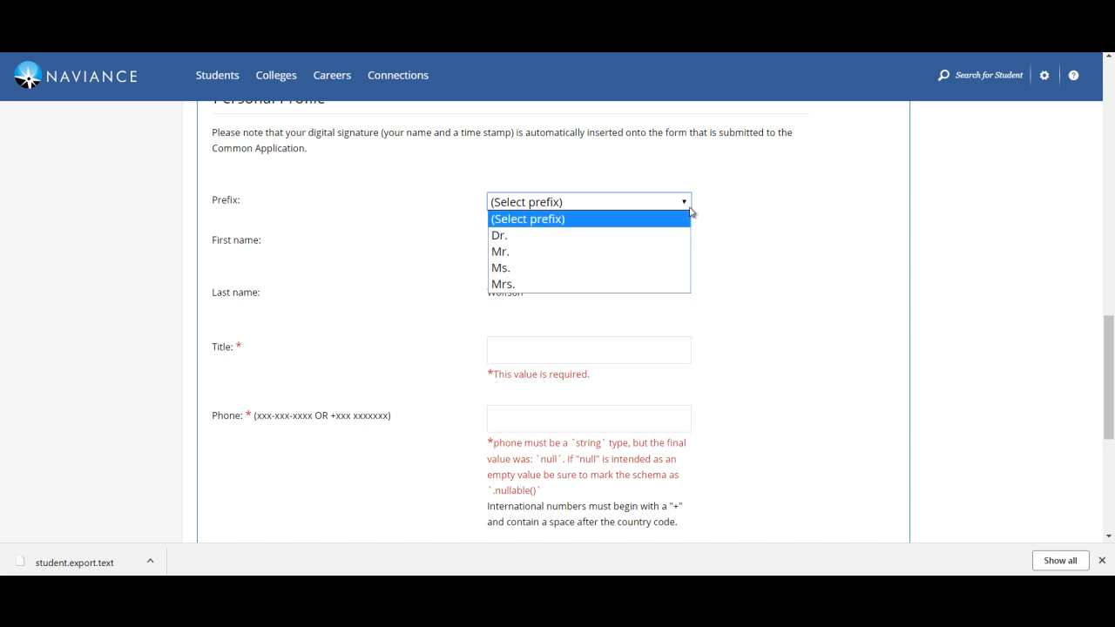
pyautogui.click(653, 253)
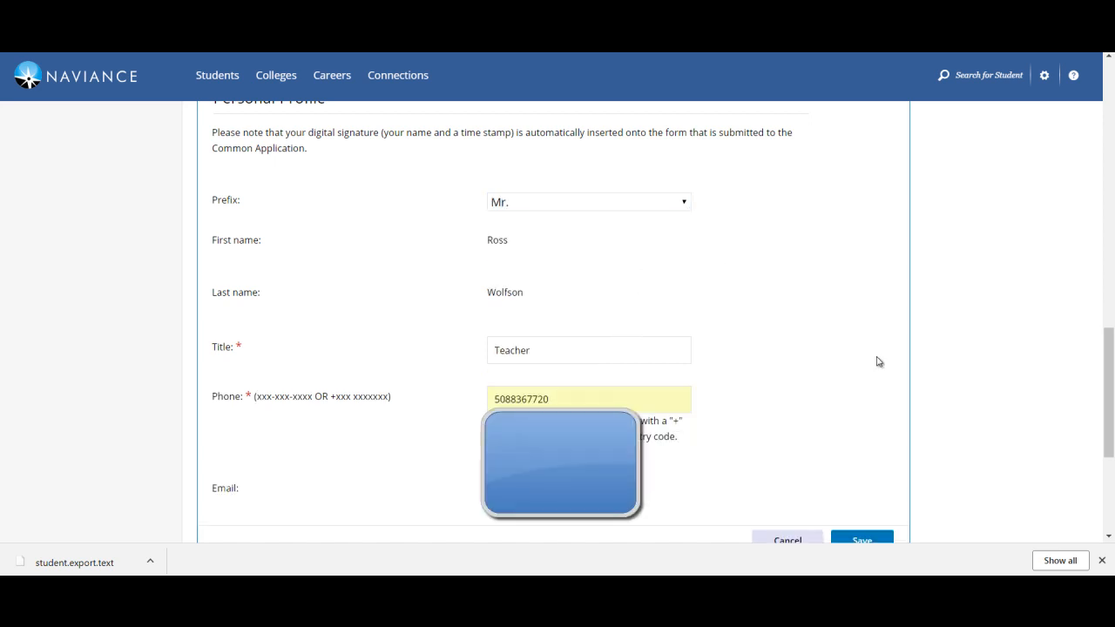
pyautogui.scroll(-1, 878, 362)
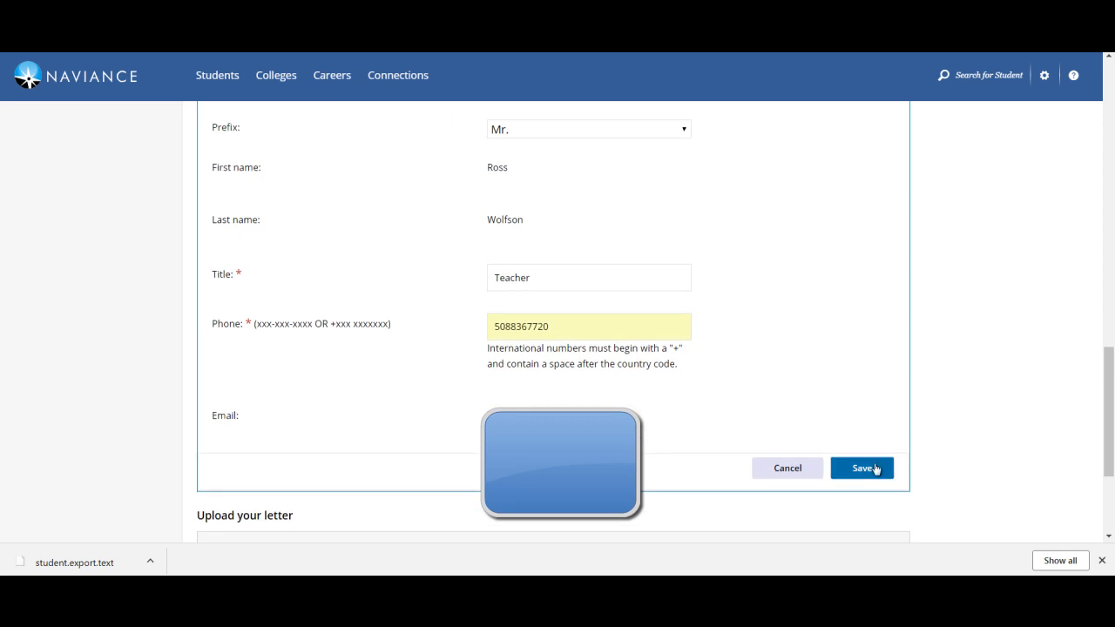
pyautogui.click(873, 469)
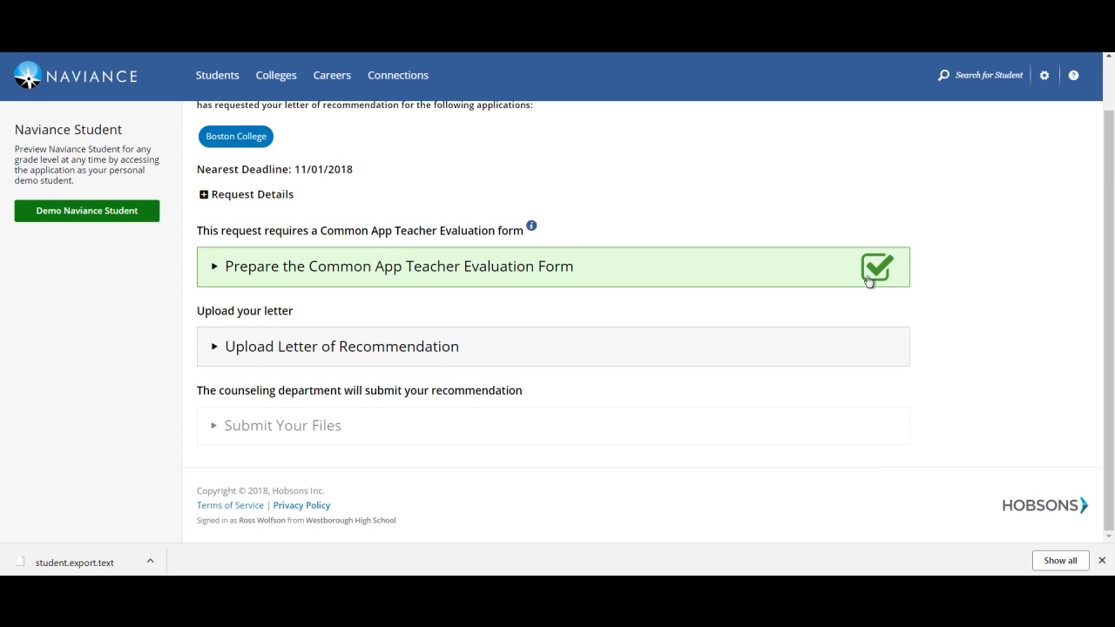
# Step: Upload the file "student_test rec.pdf" as the student's letter of recommendation
pyautogui.scroll(1, 955, 477)
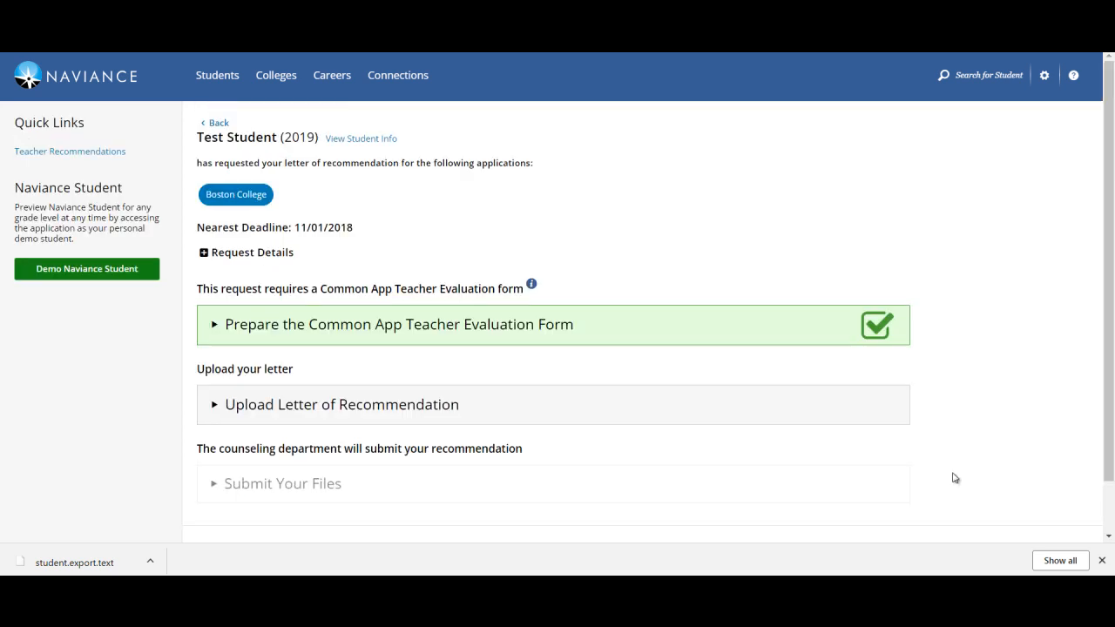
pyautogui.click(437, 408)
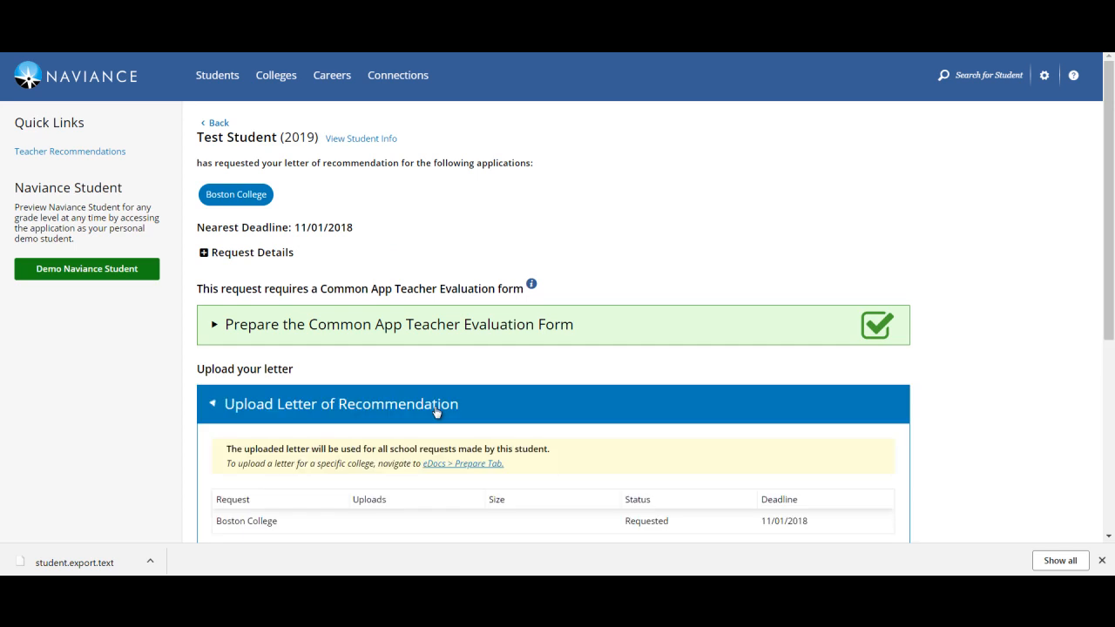
pyautogui.scroll(-3, 445, 384)
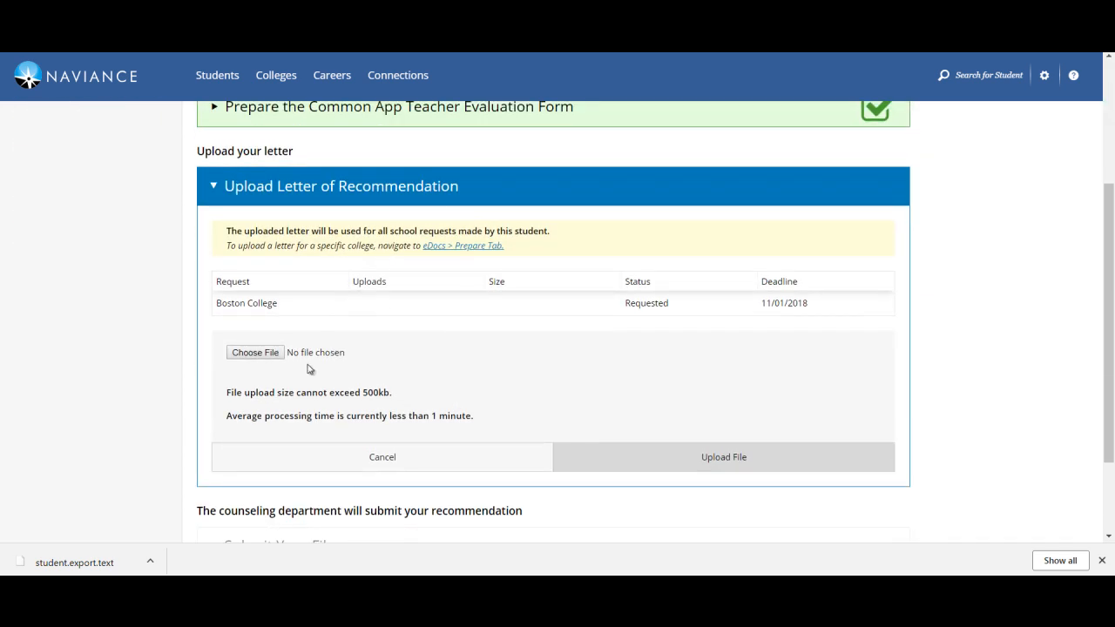
pyautogui.click(254, 352)
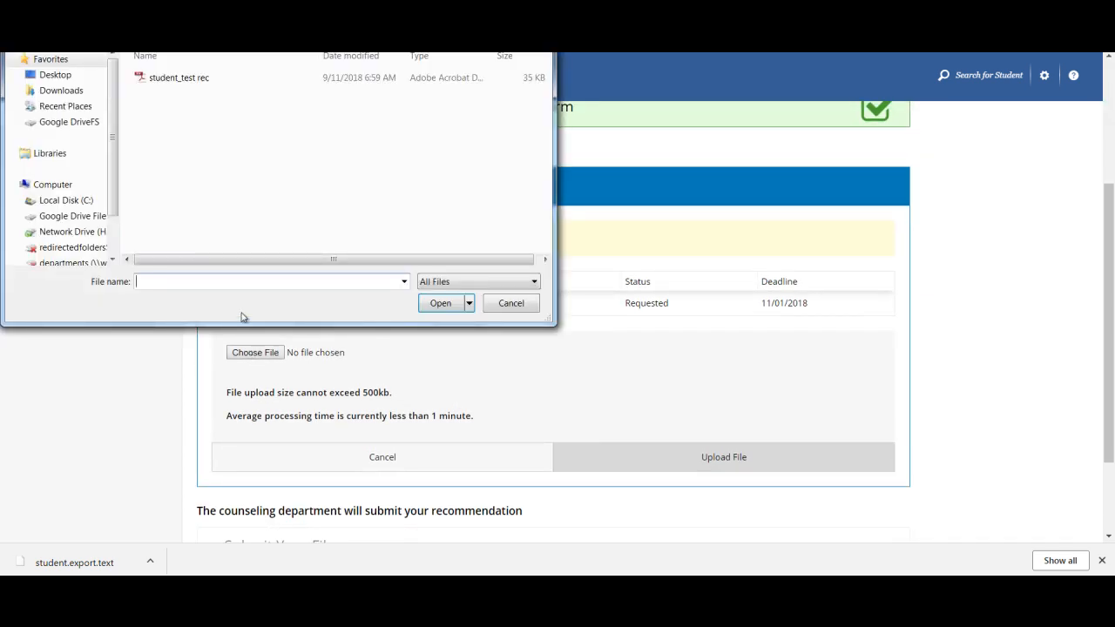
pyautogui.click(189, 78)
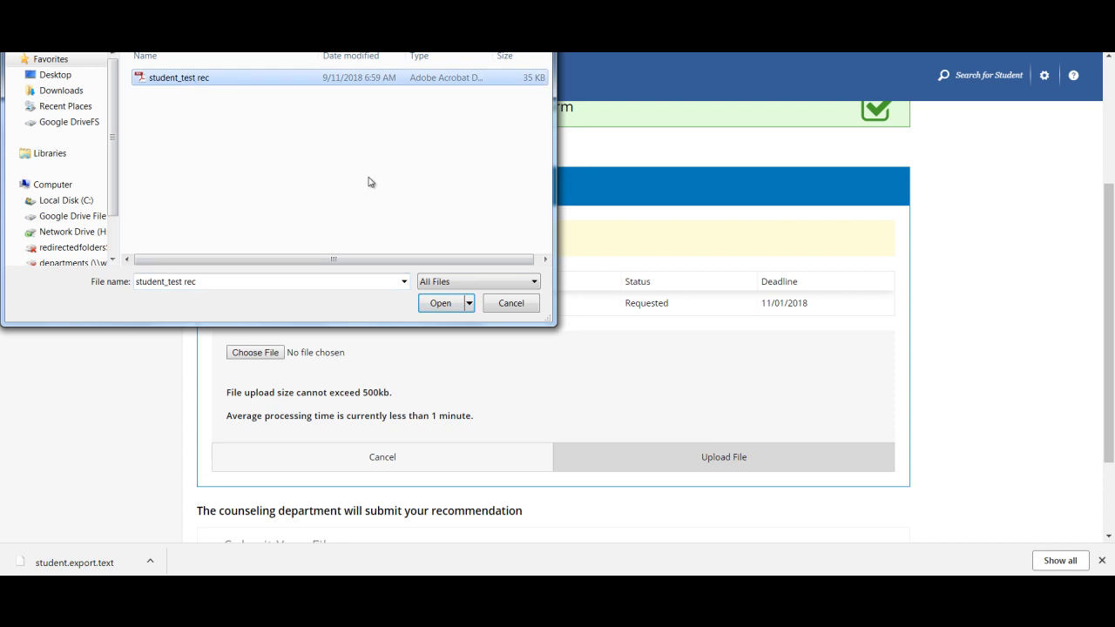
pyautogui.click(453, 304)
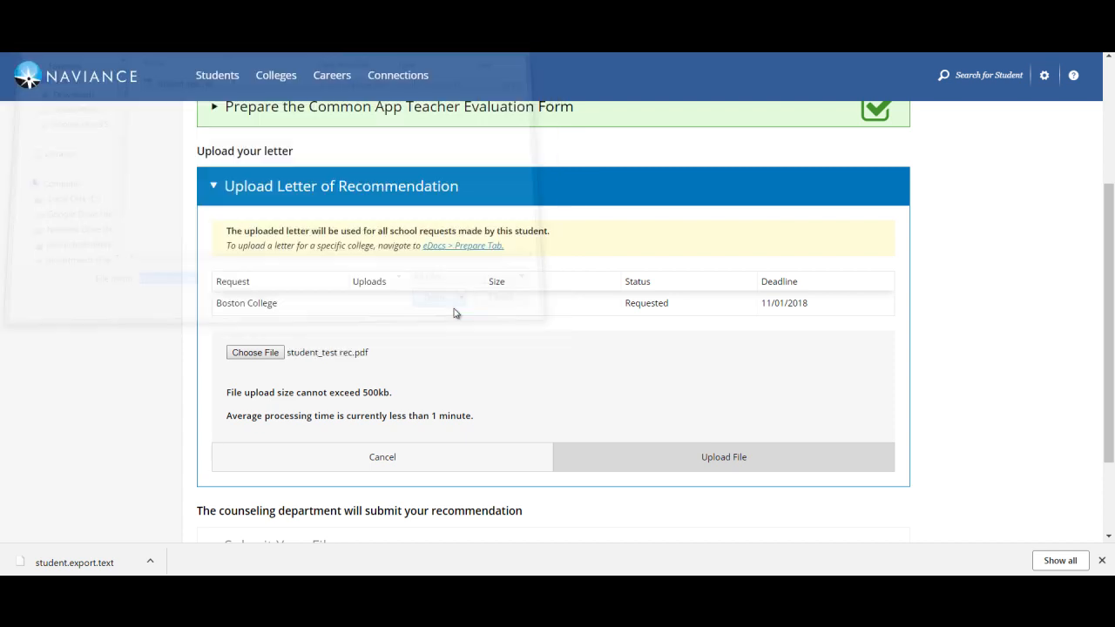
pyautogui.click(711, 463)
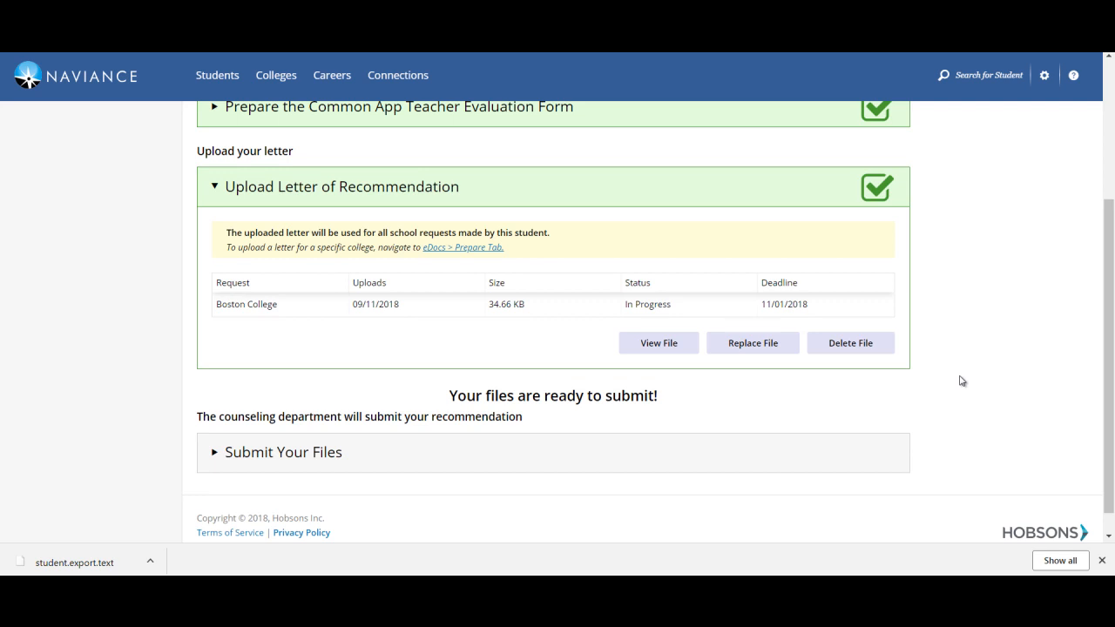
# Step: Return to the recommendation requests, show those in progress, and reopen the test student's request
pyautogui.scroll(5, 962, 381)
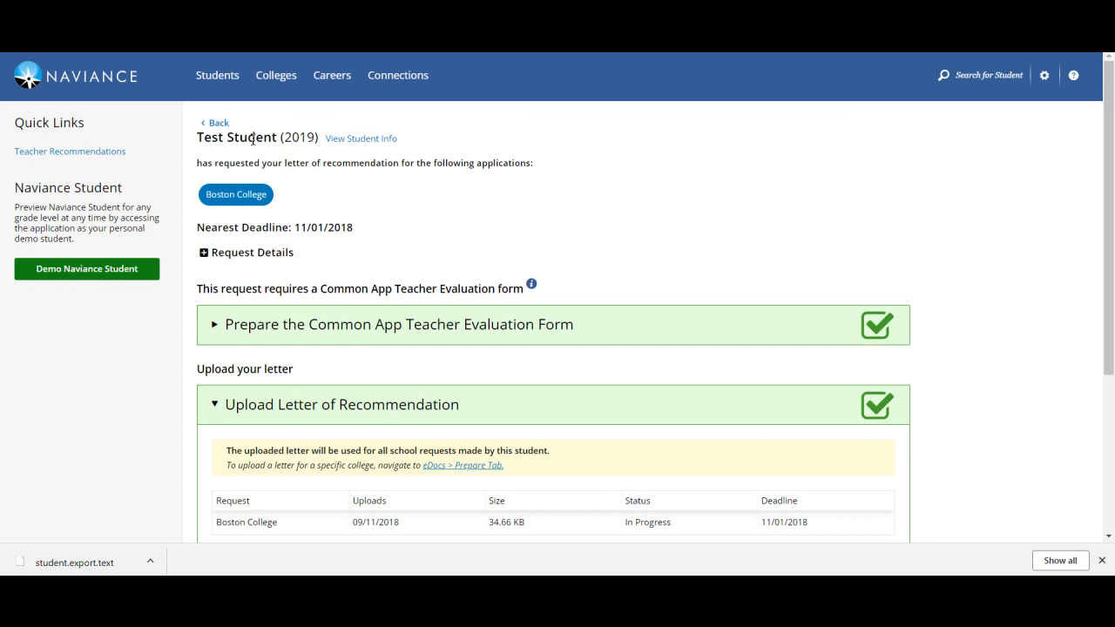
pyautogui.click(218, 123)
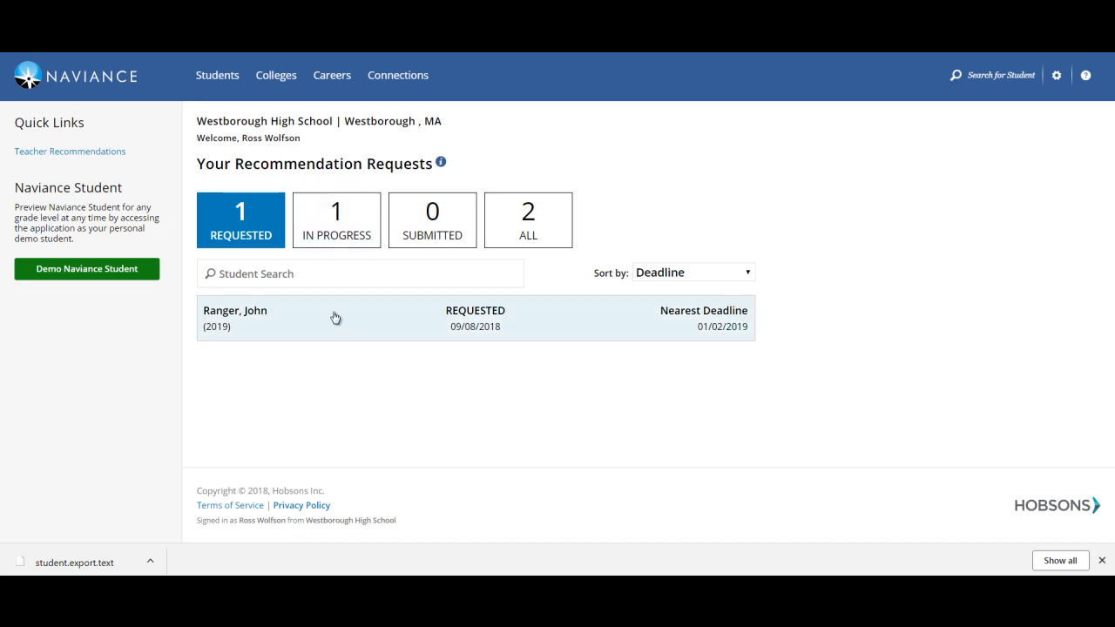
pyautogui.click(335, 218)
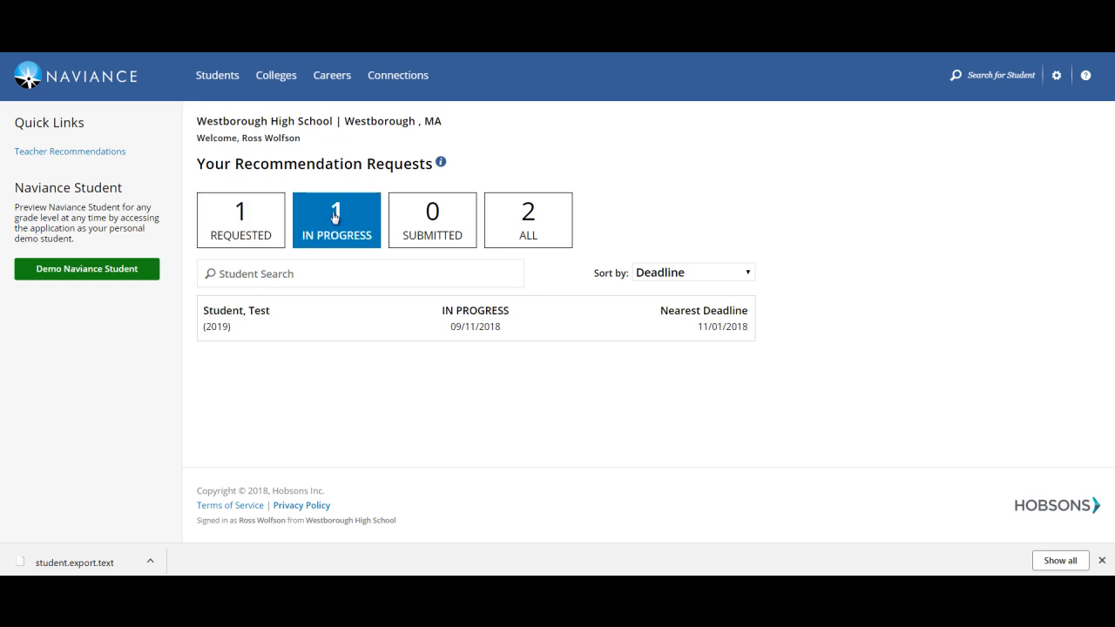
pyautogui.click(340, 330)
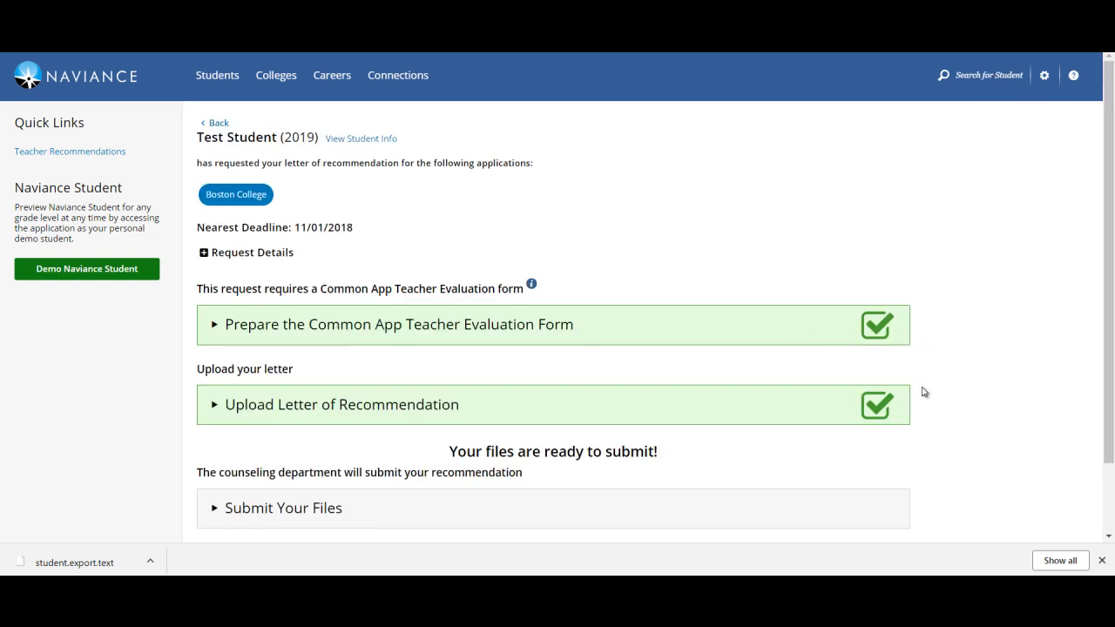
# Step: Expand the Submit Your Files section to check which schools will receive the recommendation, and collapse it again
pyautogui.scroll(-2, 954, 395)
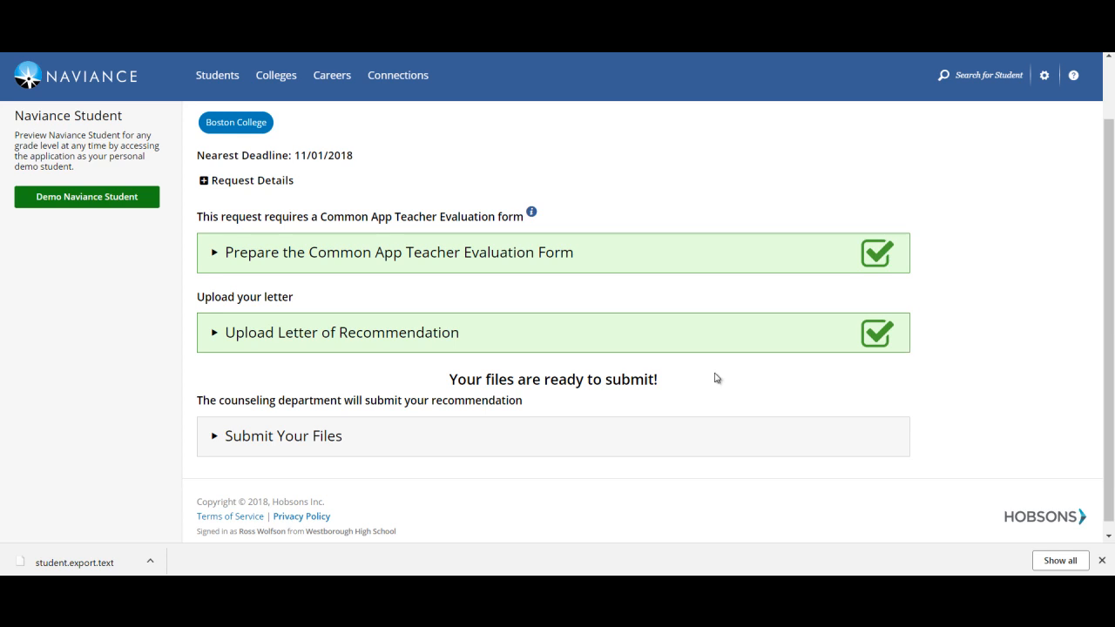
pyautogui.click(296, 448)
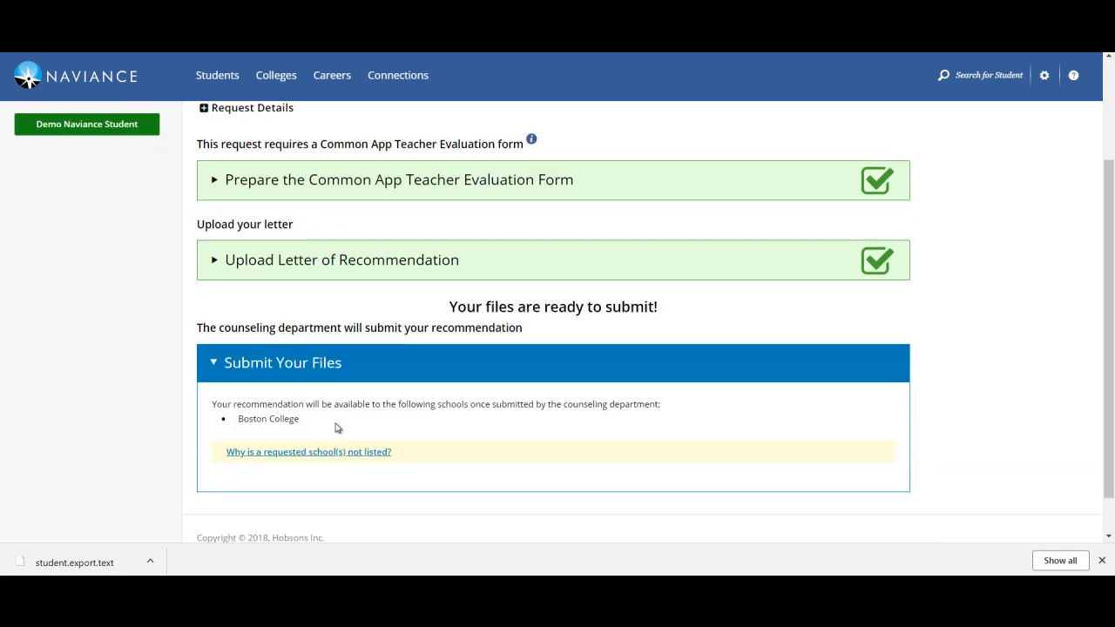
pyautogui.click(324, 364)
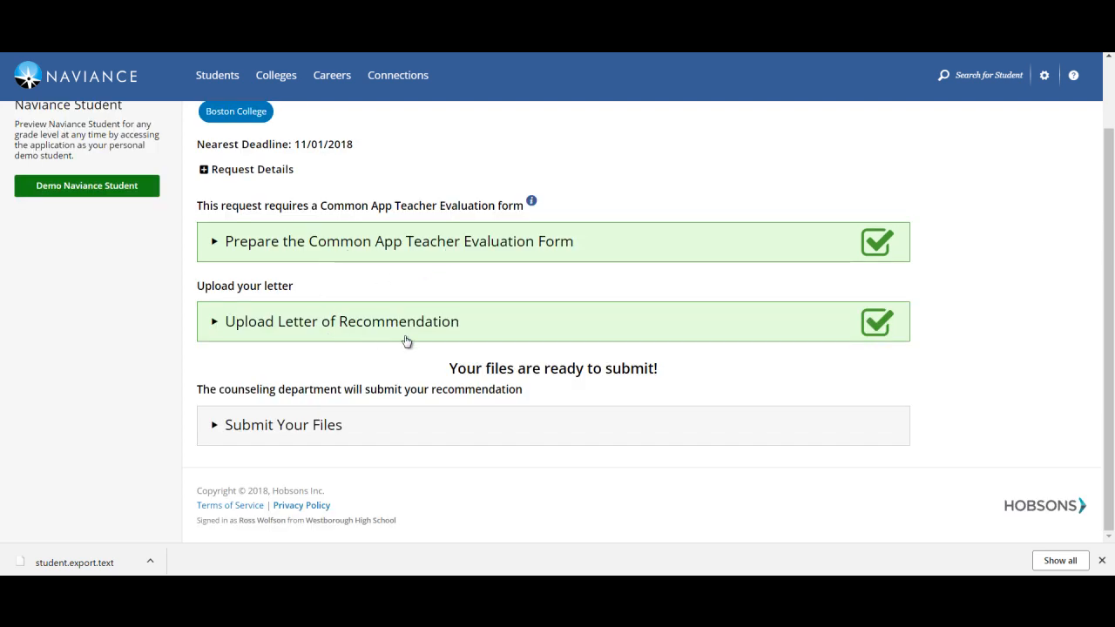
# Step: Go back to the list of in-progress recommendation requests and open the test student's request to check its completion status
pyautogui.scroll(2, 406, 341)
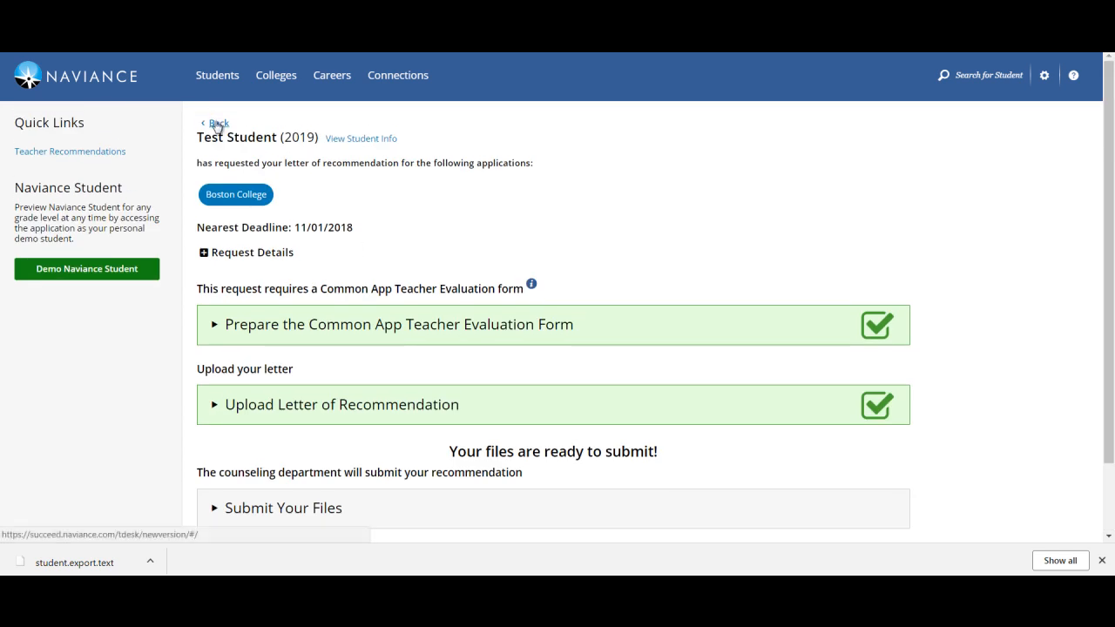
pyautogui.click(218, 125)
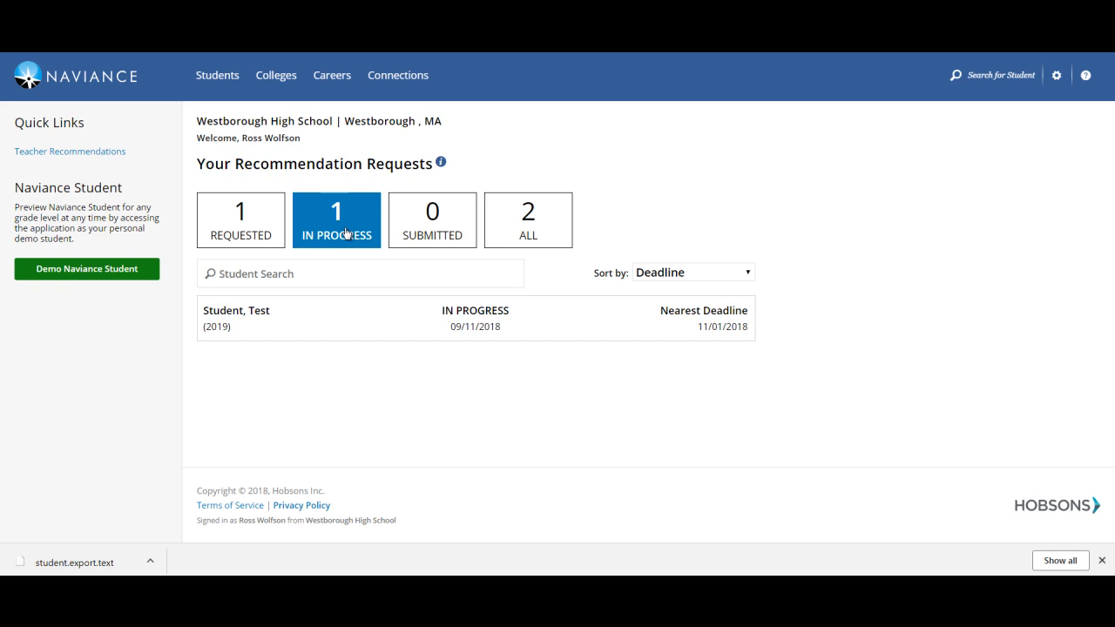
pyautogui.click(353, 327)
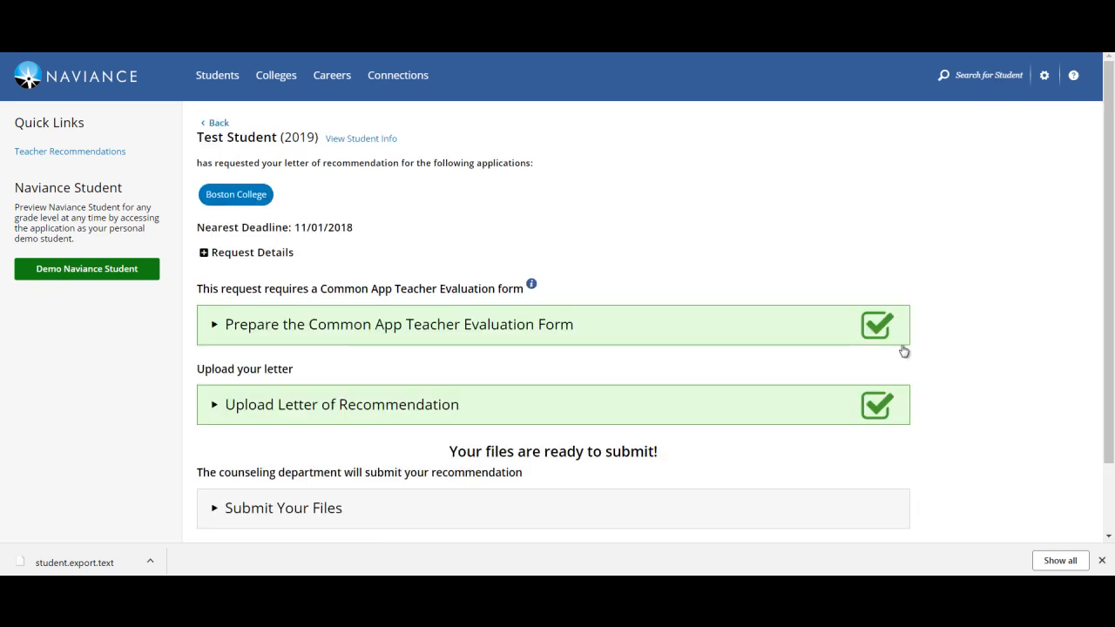